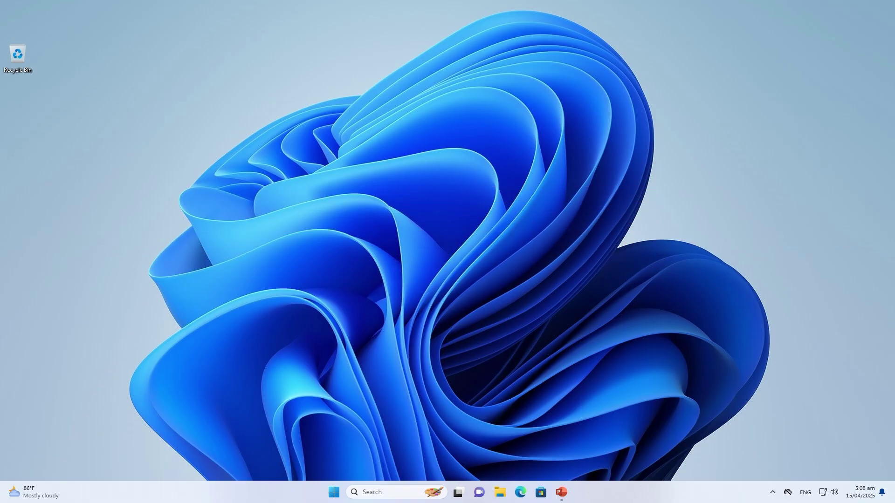
- Restore the Angle lines design presentation and open PowerPoint Options from the File page
left_click(561, 492)
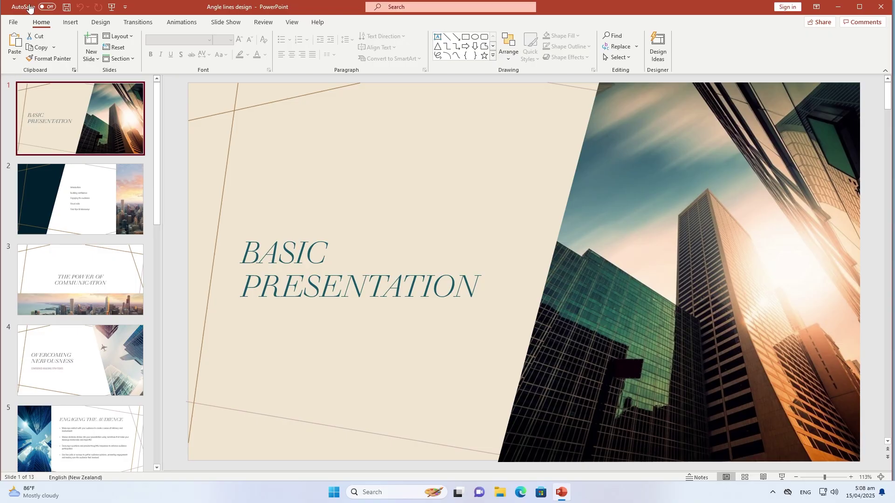
left_click(16, 24)
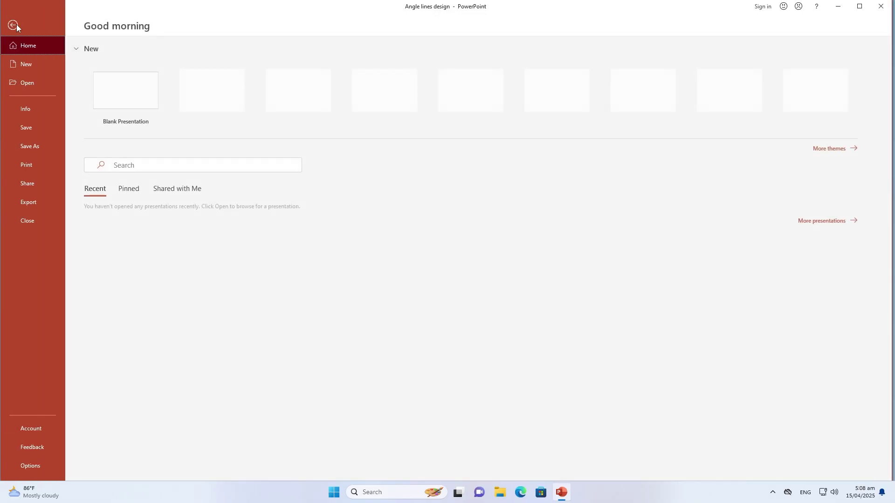
left_click(37, 466)
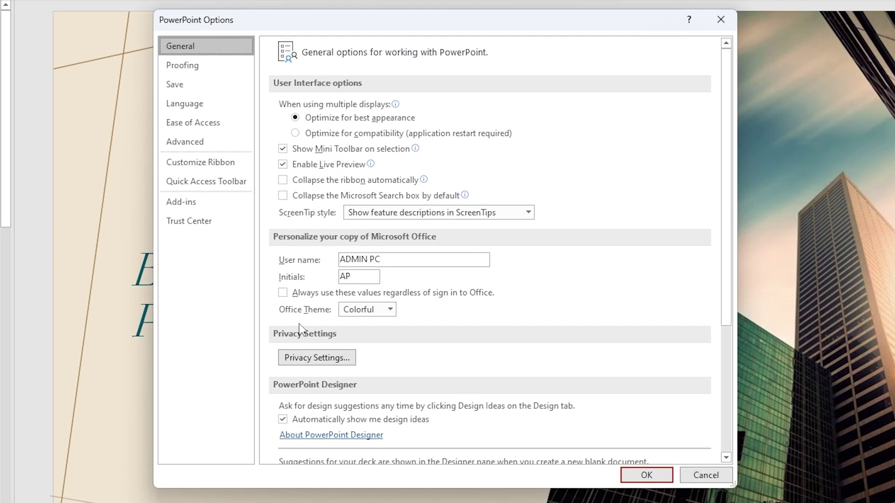
- Disable Protected View for Internet files, unsafe locations and Outlook attachments, confirming back to slides
left_click(196, 223)
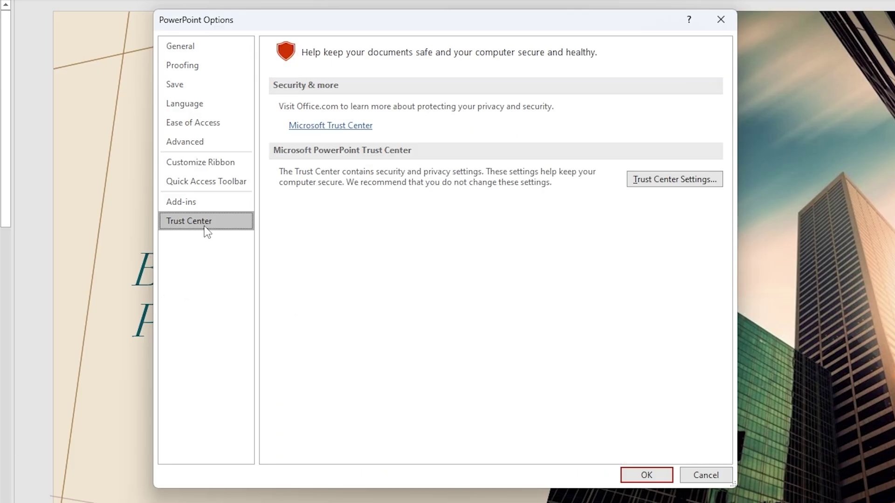
left_click(672, 182)
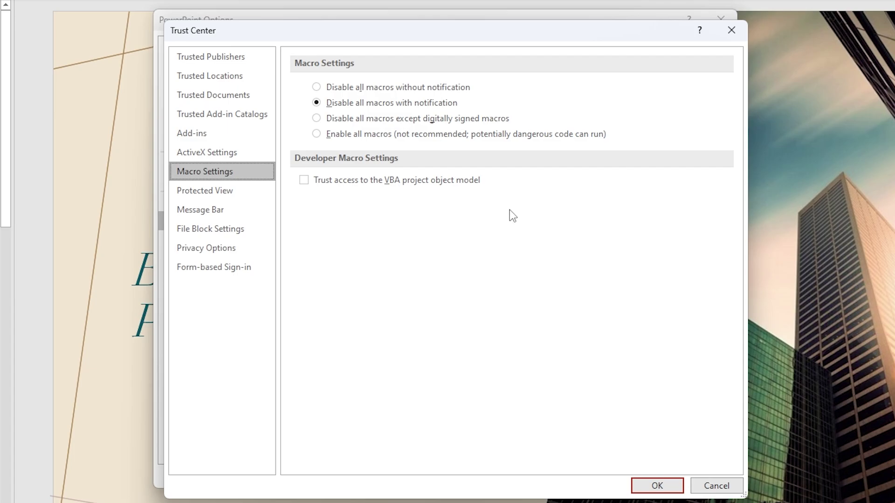
left_click(217, 189)
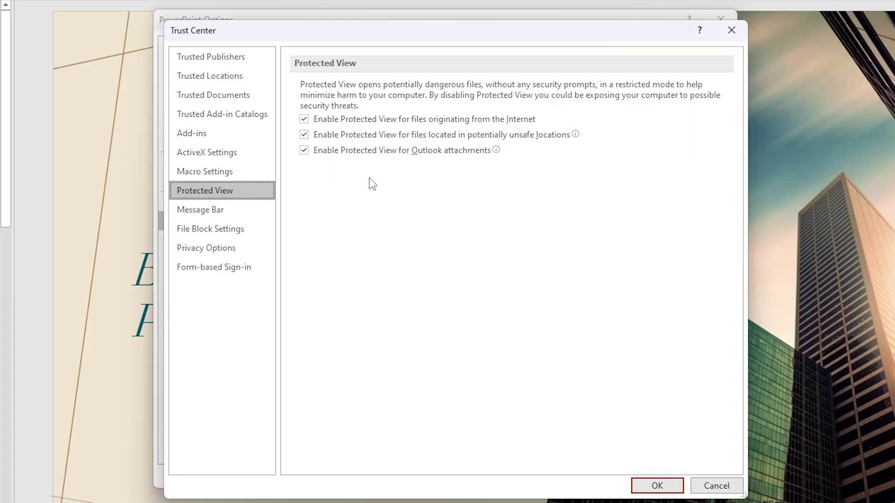
left_click(305, 150)
left_click(304, 135)
left_click(304, 119)
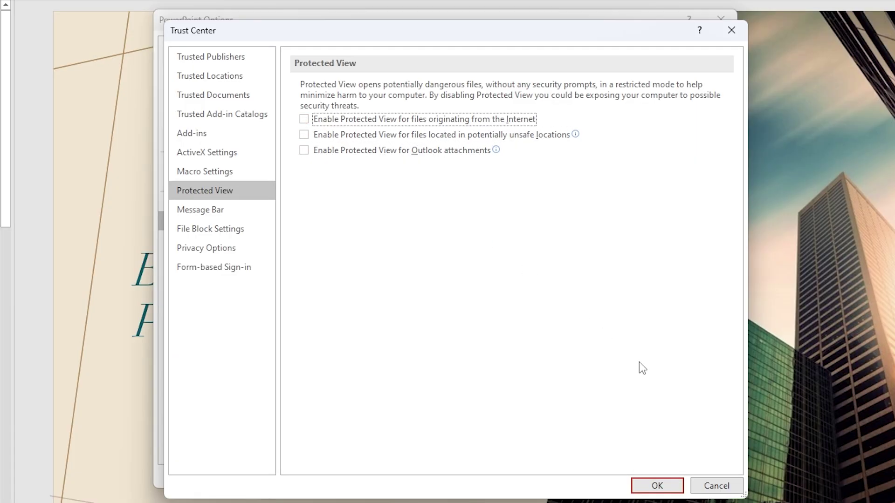
left_click(657, 488)
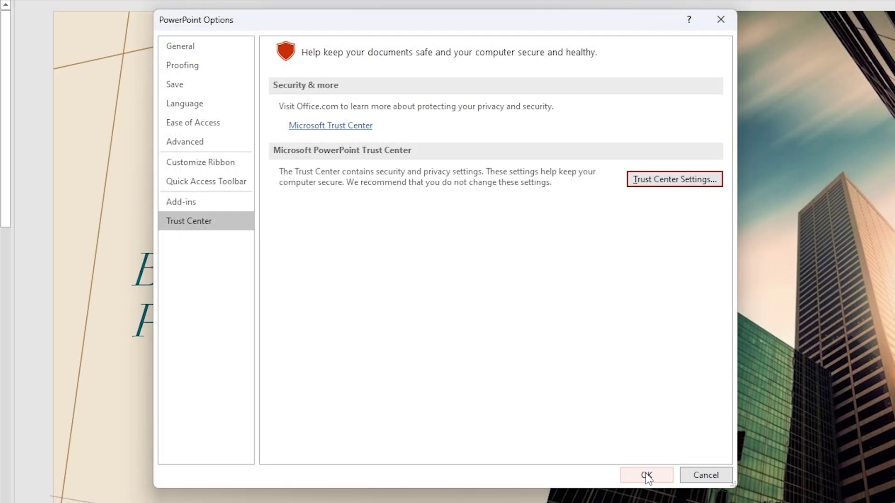
left_click(648, 476)
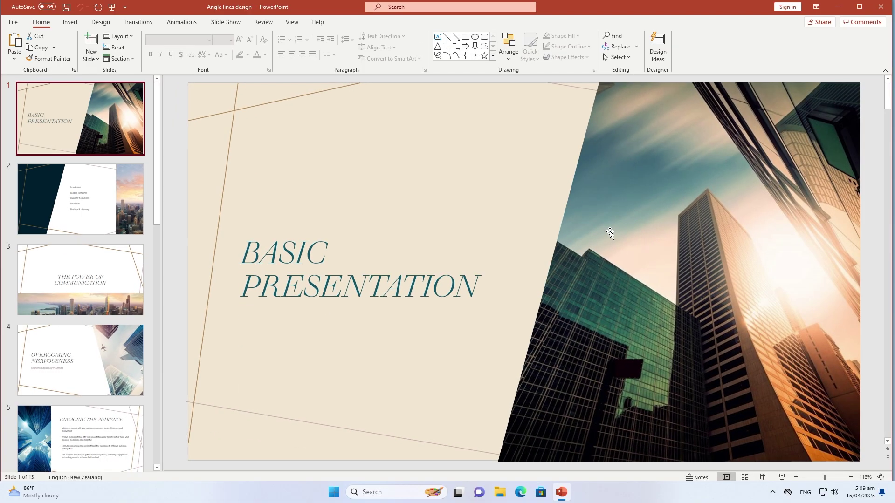
- Close PowerPoint and open Task Manager from the taskbar, centred on screen
left_click(879, 7)
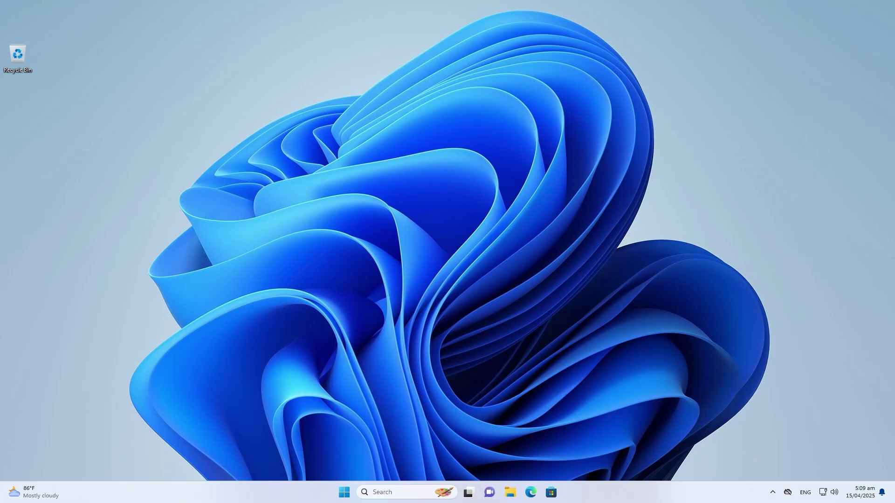
right_click(633, 500)
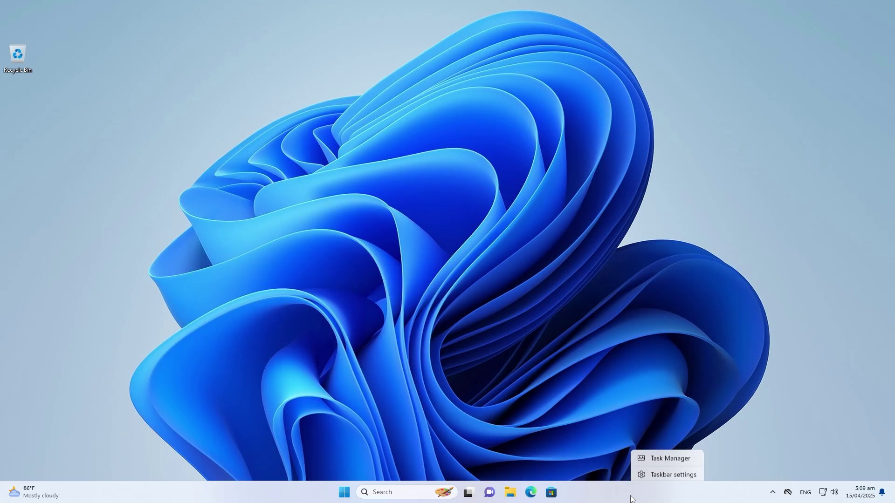
left_click(642, 457)
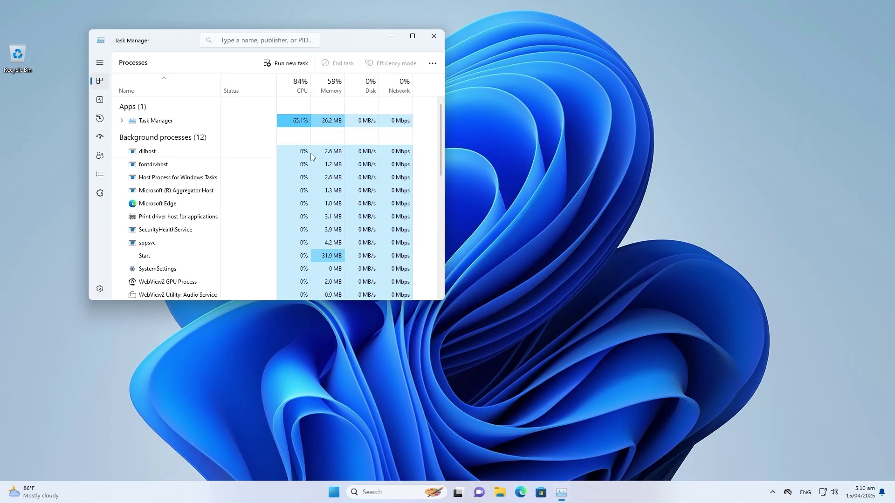
left_click_drag(336, 44, 525, 97)
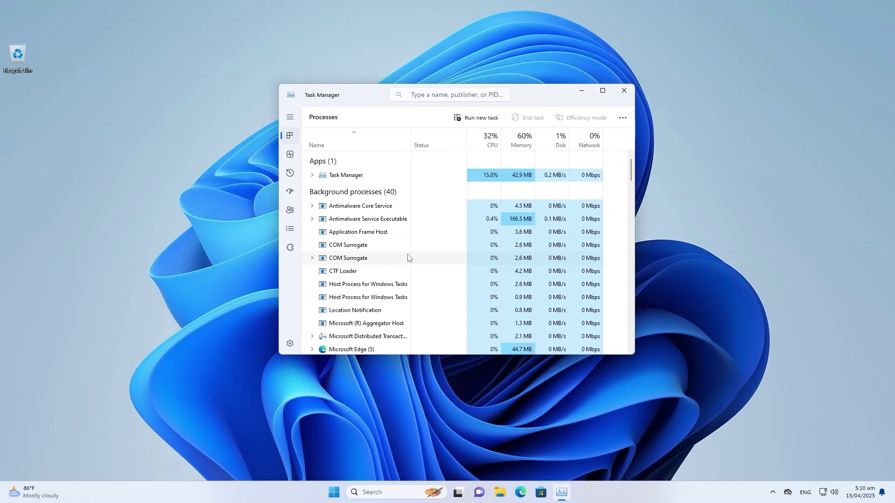
- Scroll the Processes list down and select Windows Explorer
scroll(407, 257, "down", 1)
scroll(407, 257, "down", 2)
scroll(408, 258, "down", 2)
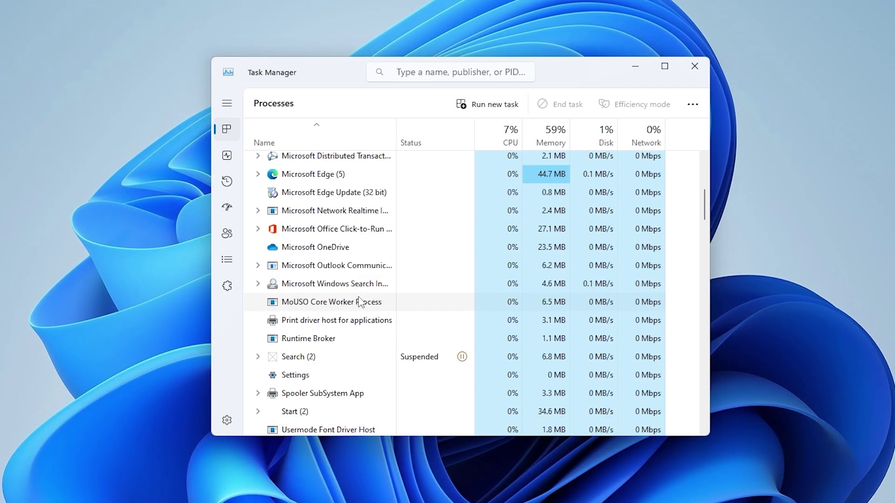
scroll(360, 302, "down", 2)
scroll(360, 302, "down", 2)
scroll(359, 302, "down", 3)
scroll(360, 302, "down", 2)
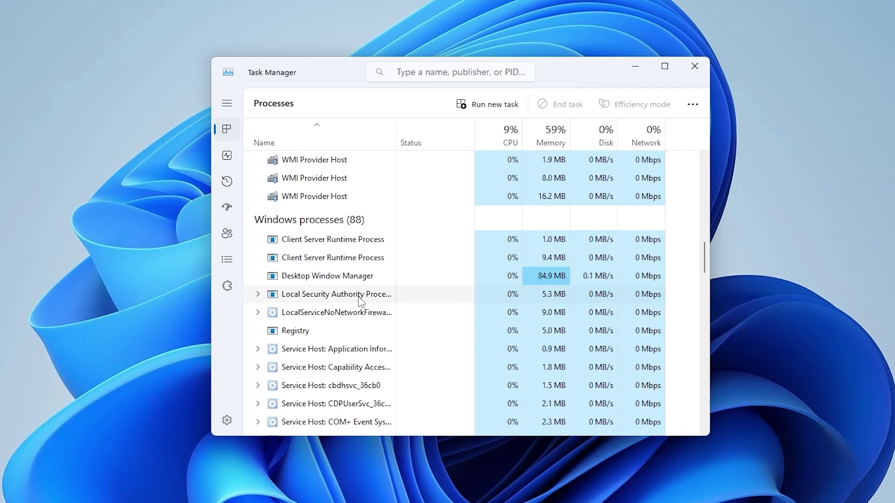
scroll(360, 302, "down", 2)
scroll(359, 303, "down", 4)
scroll(360, 302, "down", 2)
scroll(360, 303, "down", 4)
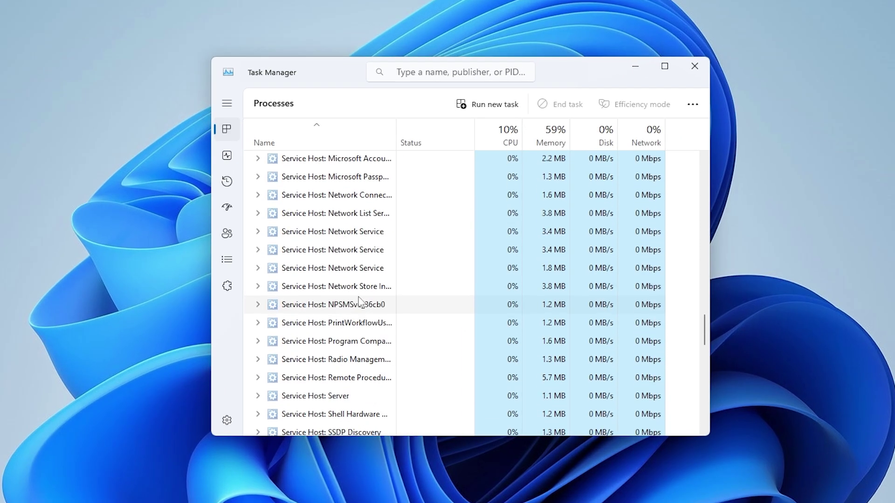
scroll(359, 302, "down", 4)
scroll(360, 302, "down", 2)
scroll(359, 302, "down", 4)
scroll(359, 302, "down", 2)
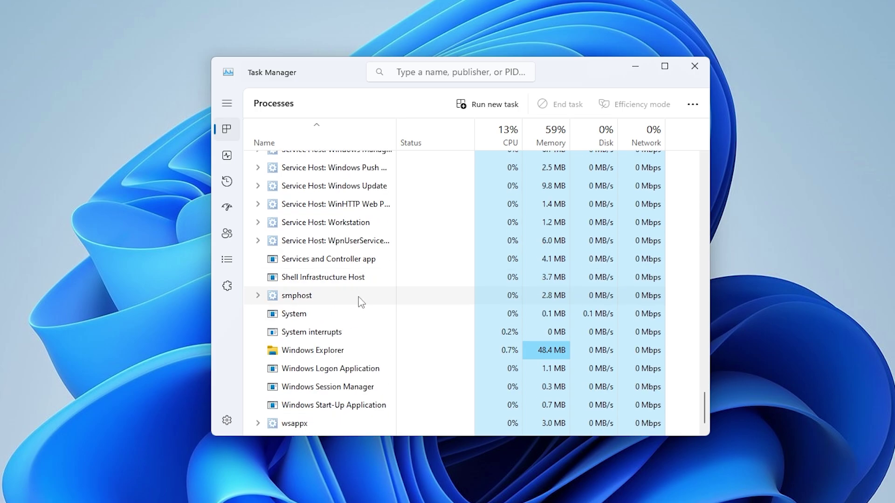
scroll(359, 302, "down", 1)
left_click(312, 321)
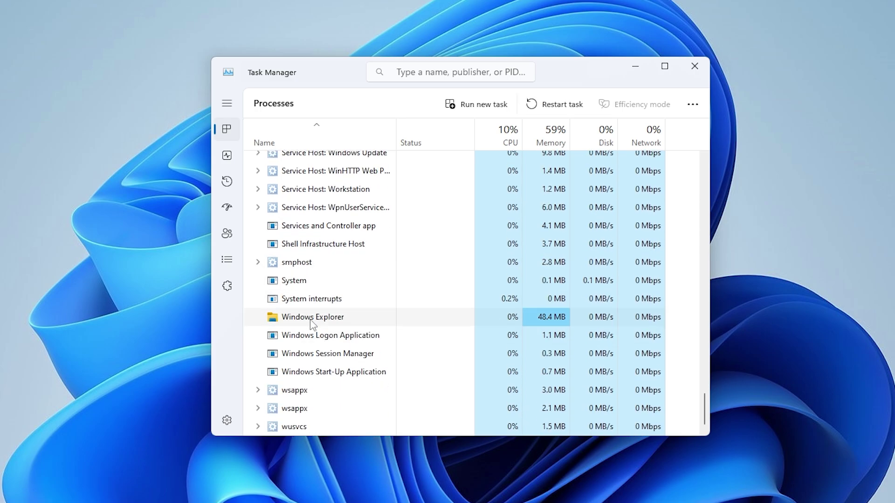
- Restart the Windows Explorer process and close Task Manager
right_click(312, 322)
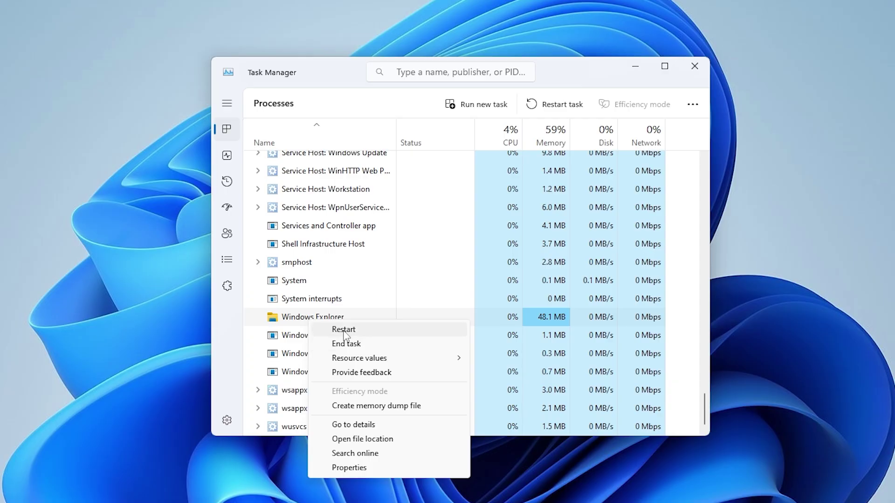
left_click(345, 331)
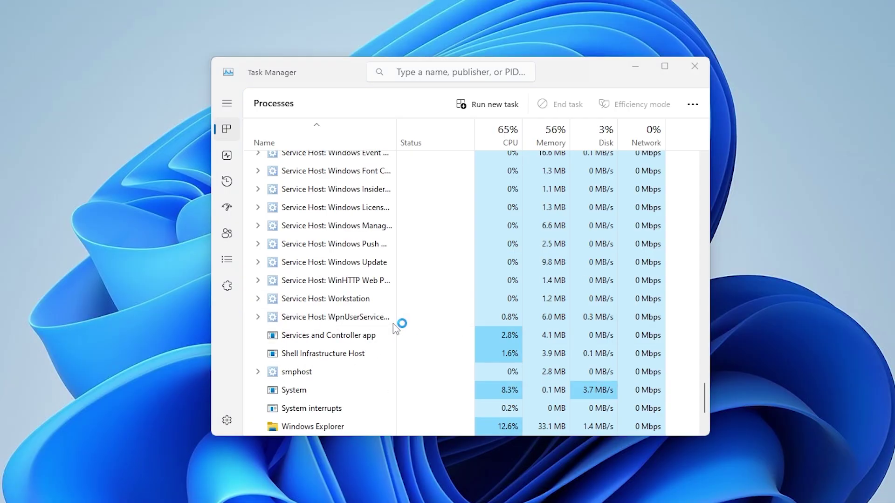
scroll(393, 323, "down", 1)
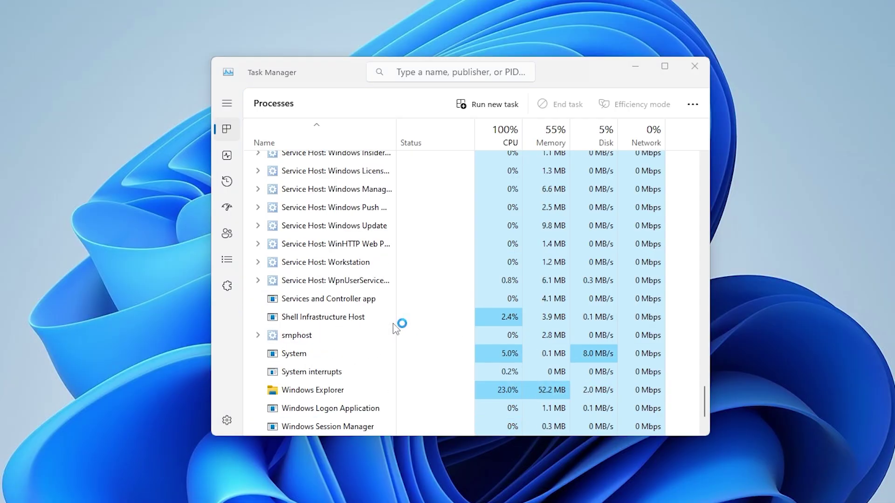
scroll(393, 324, "down", 1)
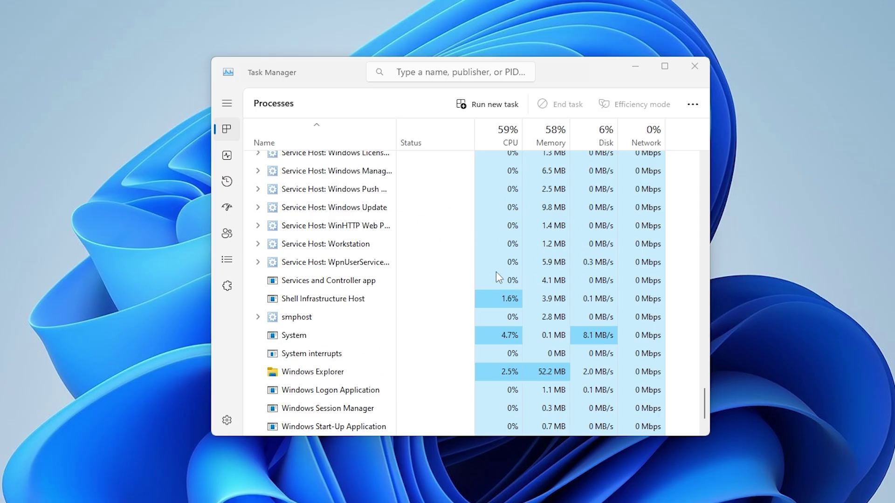
scroll(568, 207, "down", 2)
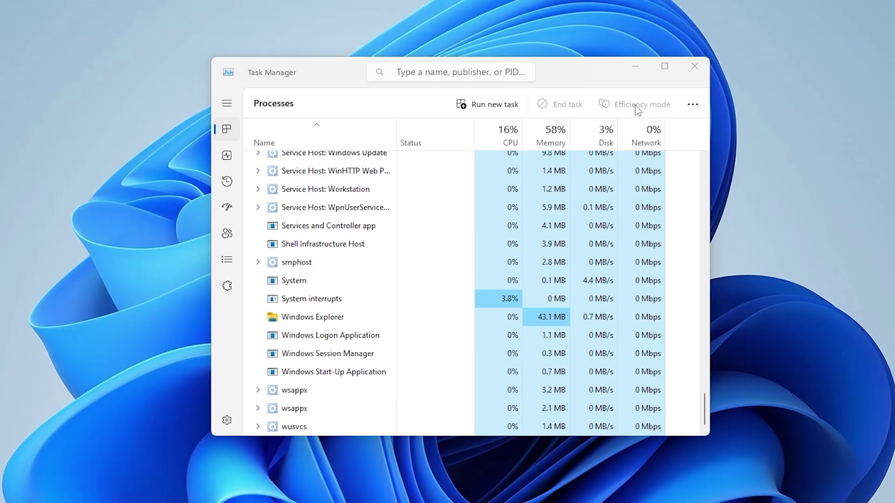
left_click(694, 72)
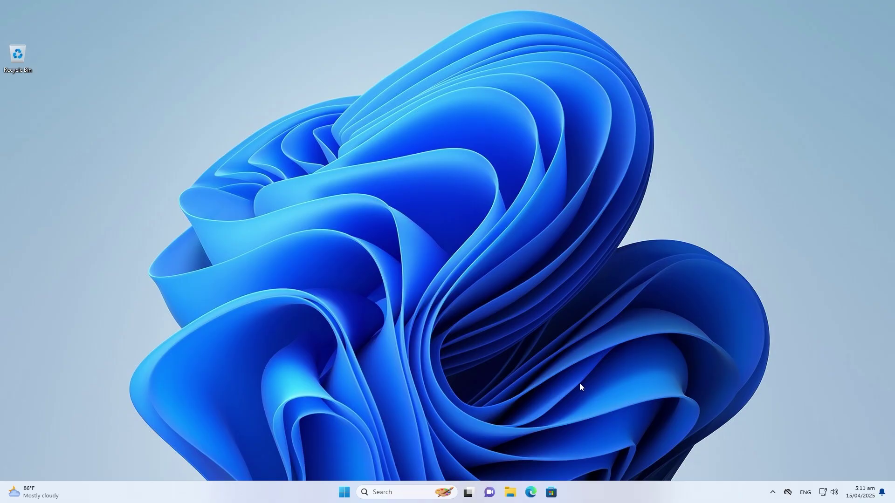
- Open the Properties of the tesst presentation in the Downloads folder
left_click(512, 495)
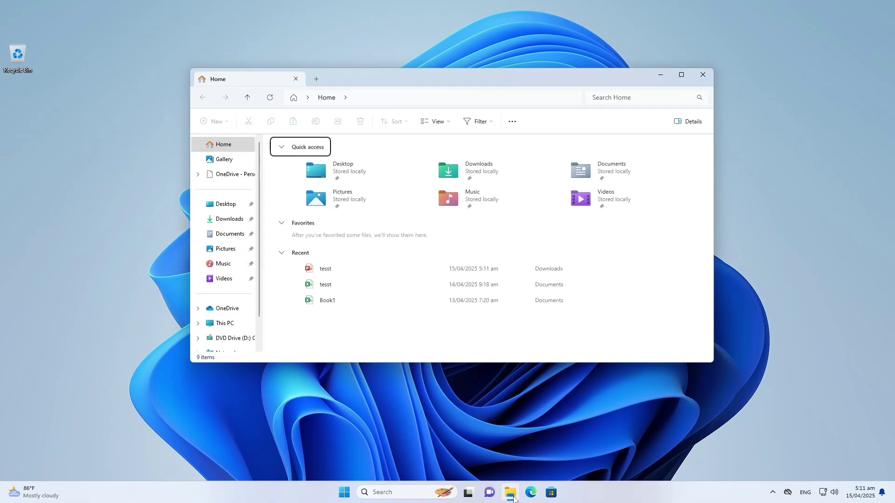
left_click(228, 219)
left_click(293, 169)
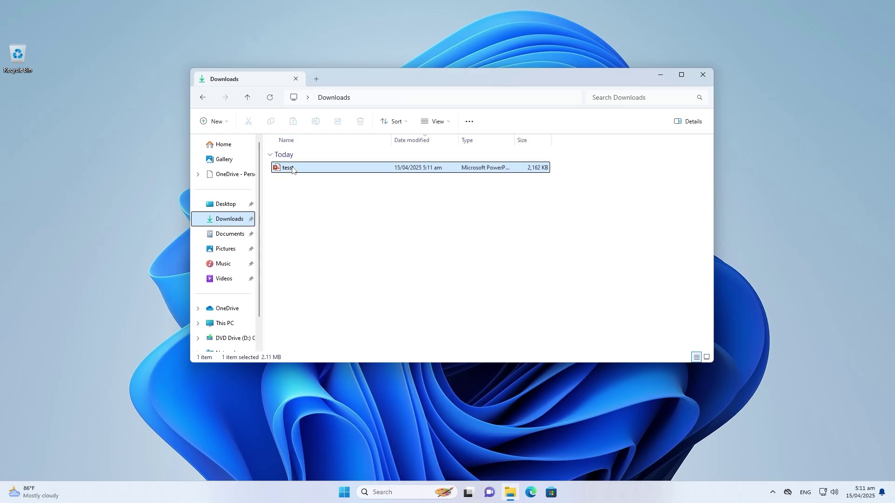
right_click(292, 169)
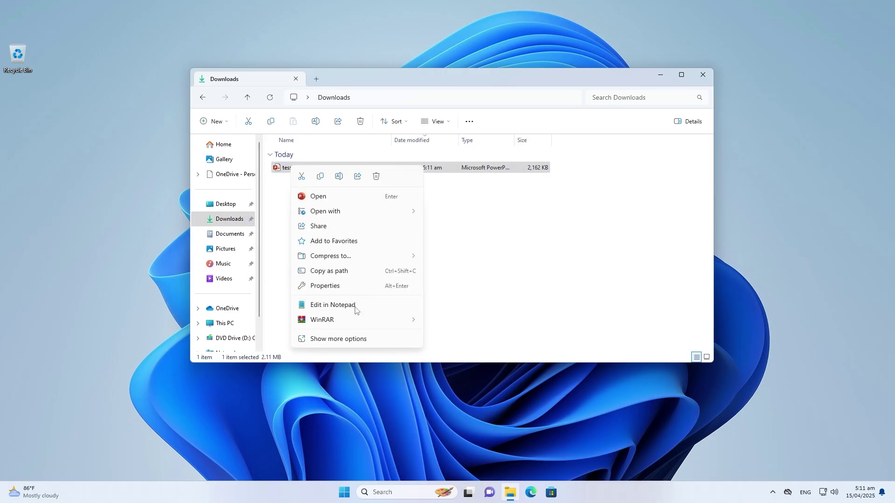
left_click(348, 339)
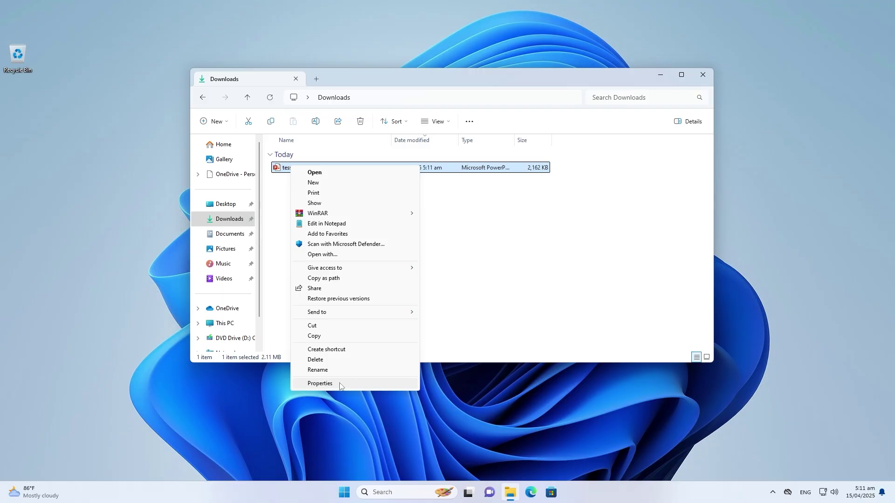
left_click(338, 384)
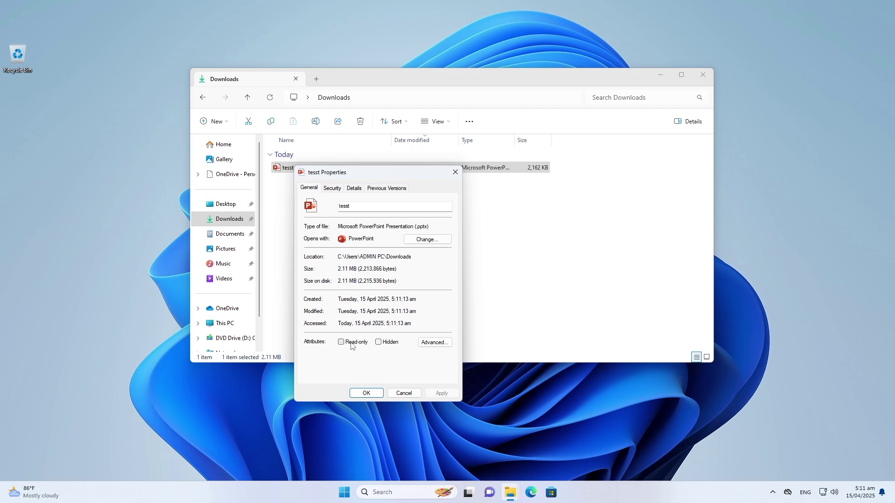
- Clear the Read-only attribute, apply it, and open tesst in PowerPoint
left_click(347, 345)
left_click(341, 342)
left_click(442, 393)
left_click(351, 393)
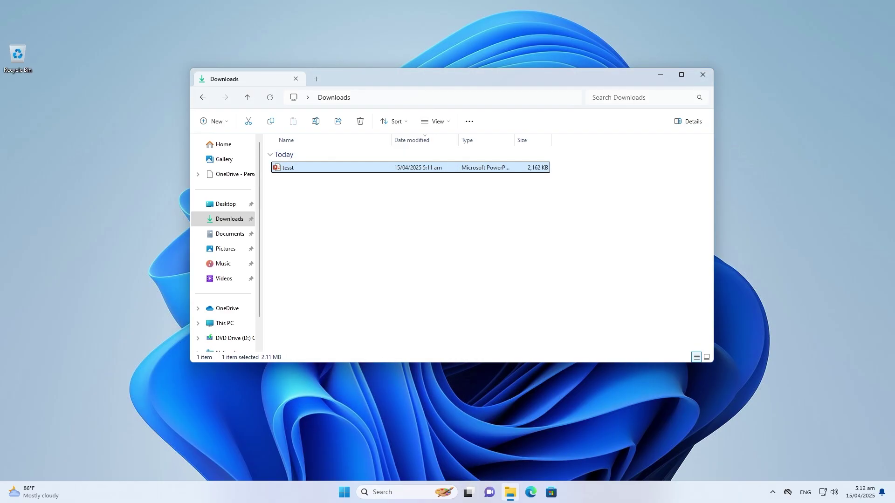
double_click(366, 168)
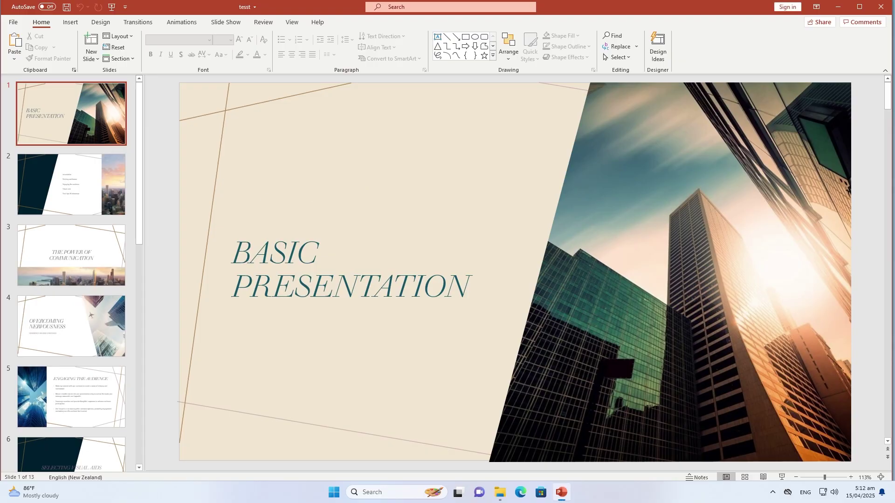
- Uncheck the OneNote Notes about PowerPoint Presentations COM add-in under Options > Add-ins
left_click(14, 22)
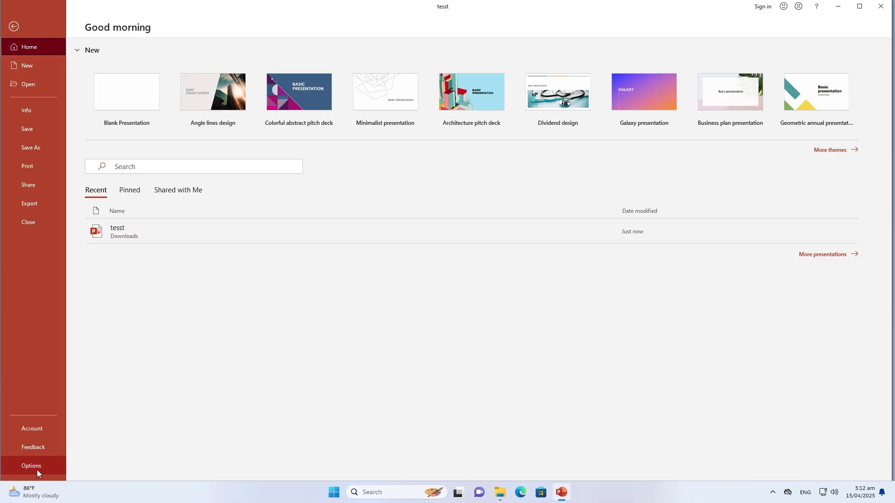
left_click(37, 469)
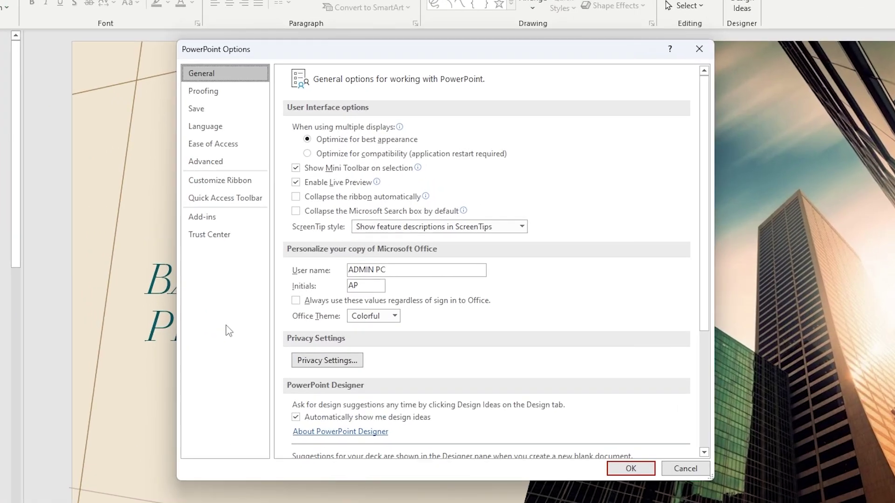
left_click(214, 217)
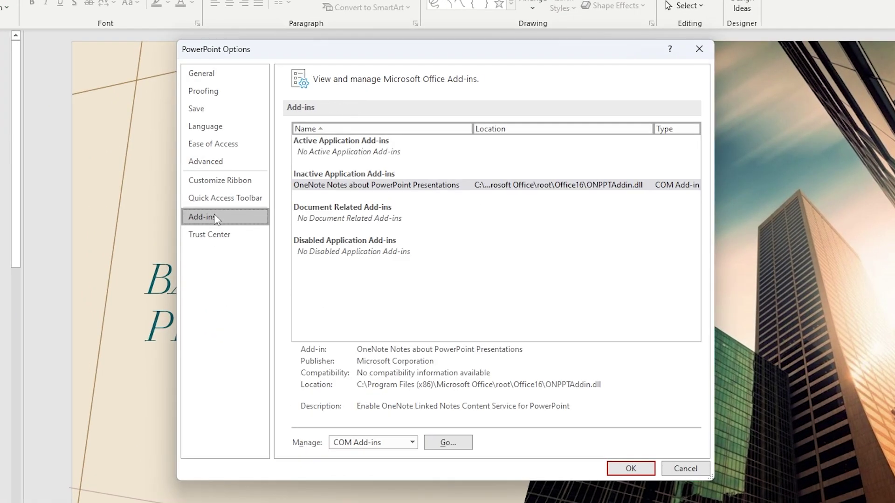
left_click(446, 443)
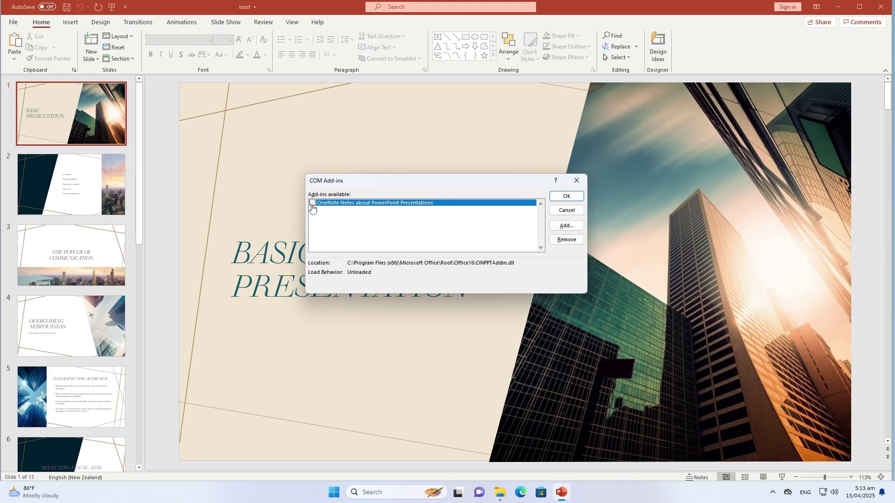
left_click(312, 203)
left_click(566, 197)
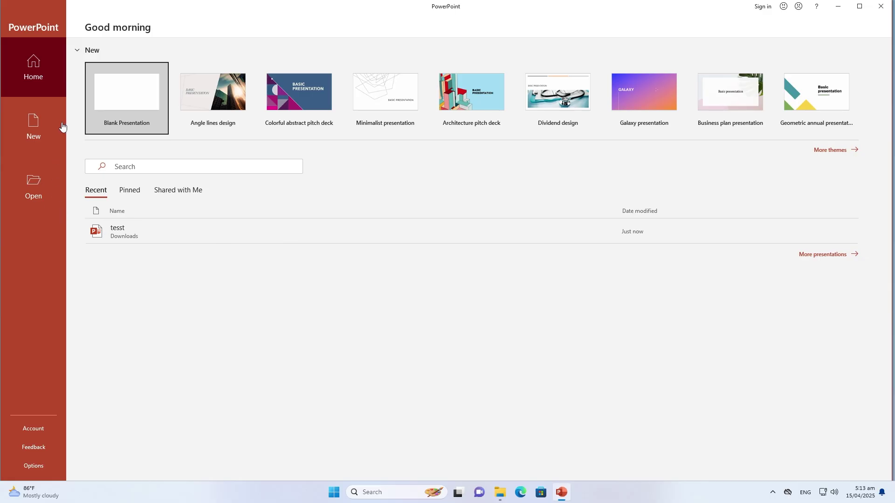
- Open tesst from Downloads using Open and Repair, then close PowerPoint
left_click(43, 184)
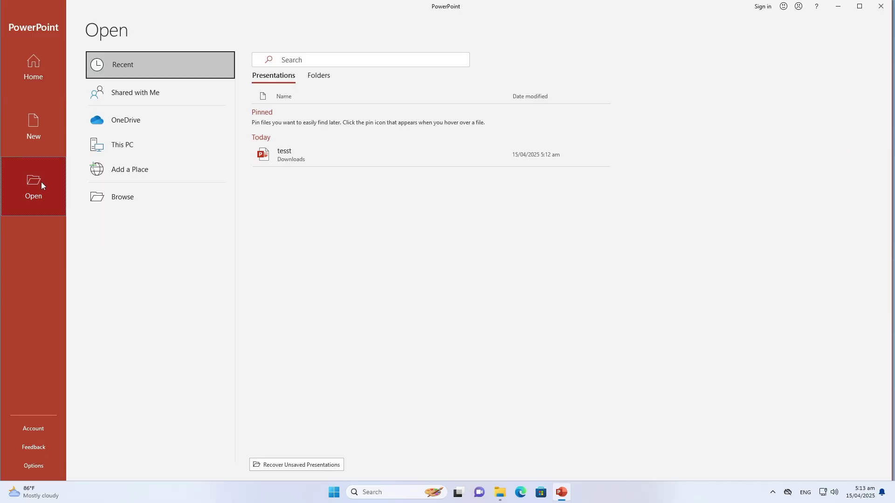
left_click(103, 142)
left_click(140, 197)
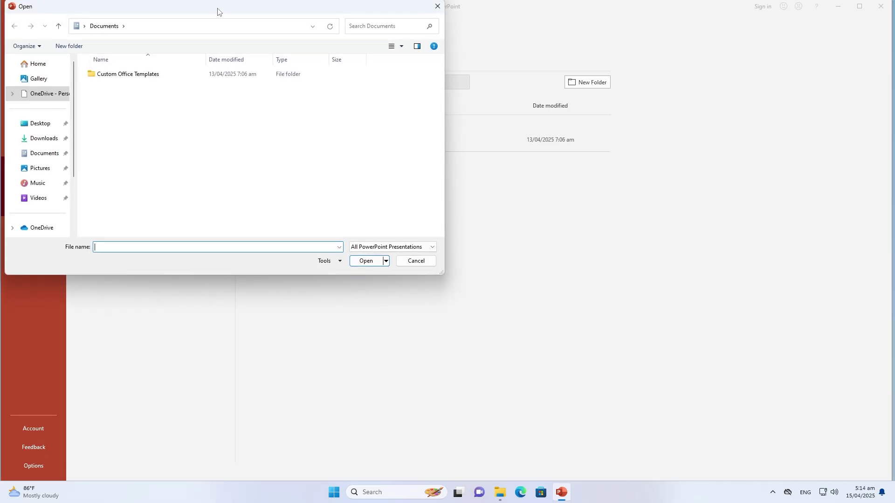
left_click_drag(281, 7, 545, 86)
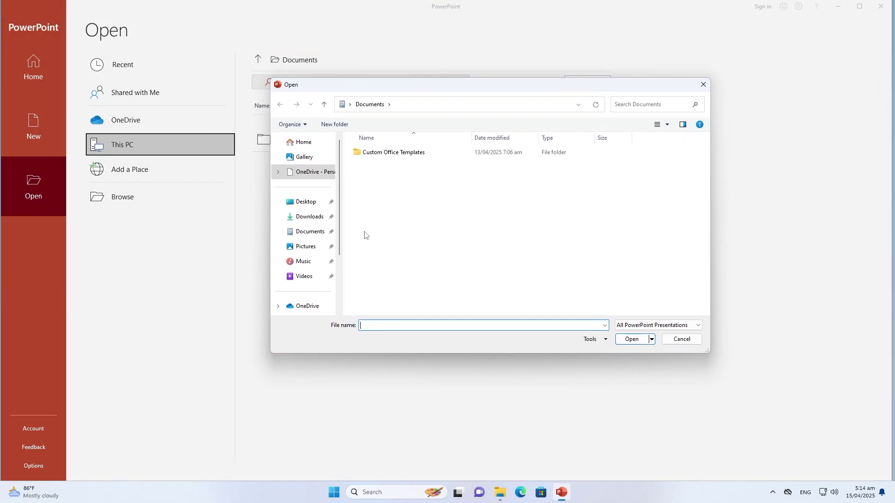
left_click(306, 218)
left_click(378, 165)
left_click(651, 340)
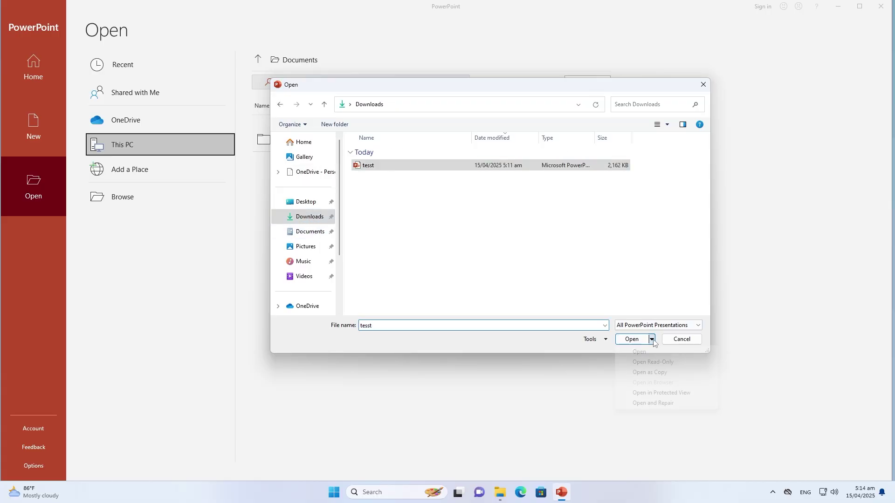
left_click(657, 403)
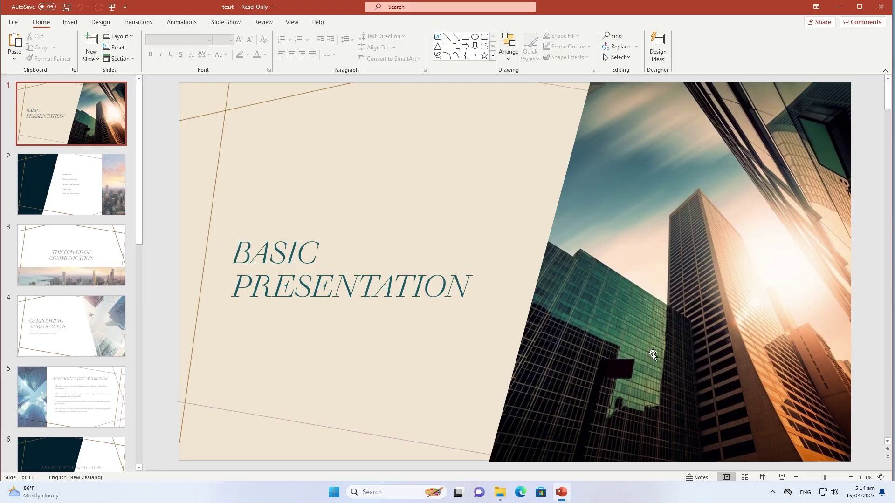
left_click(882, 5)
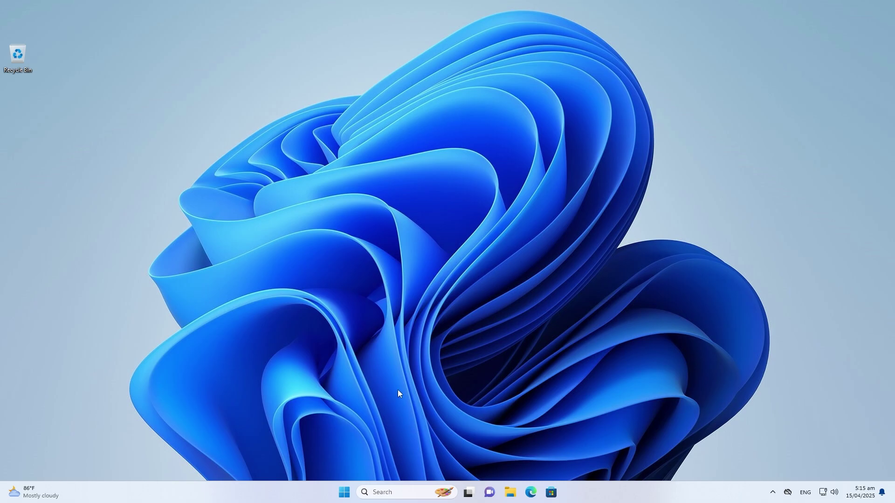
- In Control Panel's Programs and Features, choose Change on Microsoft 365 Apps for enterprise
left_click(345, 494)
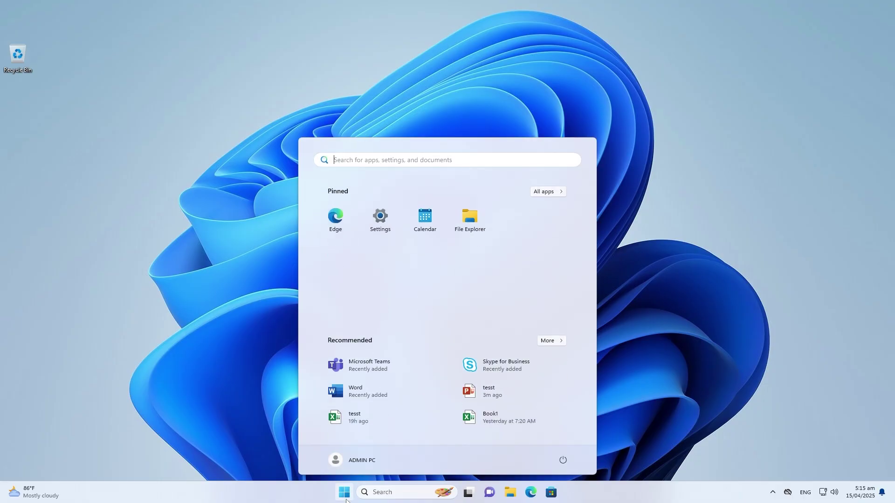
type("contr")
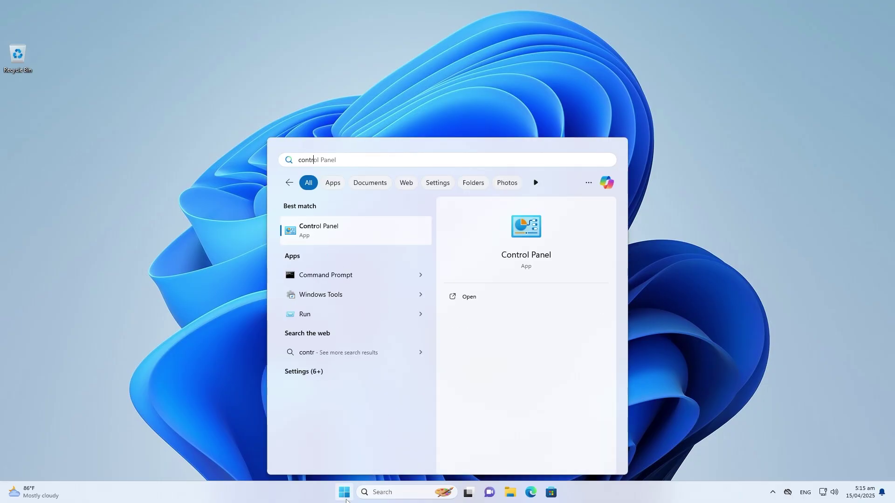
left_click(360, 234)
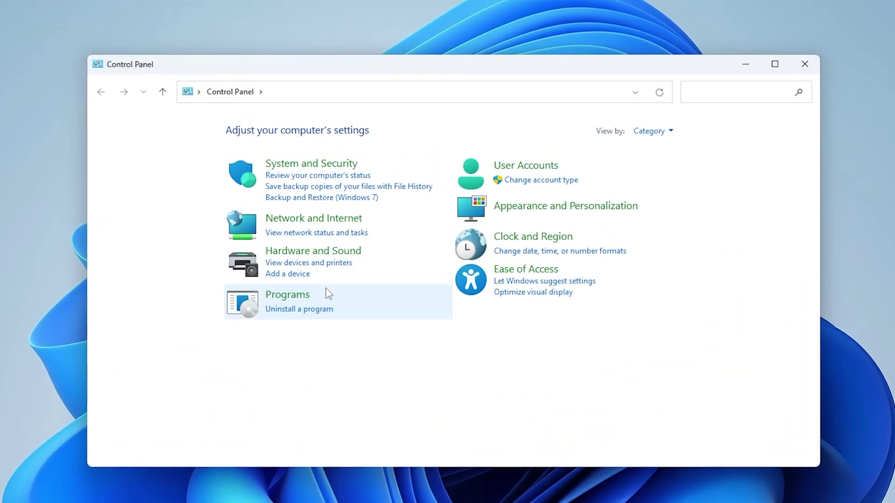
left_click(322, 294)
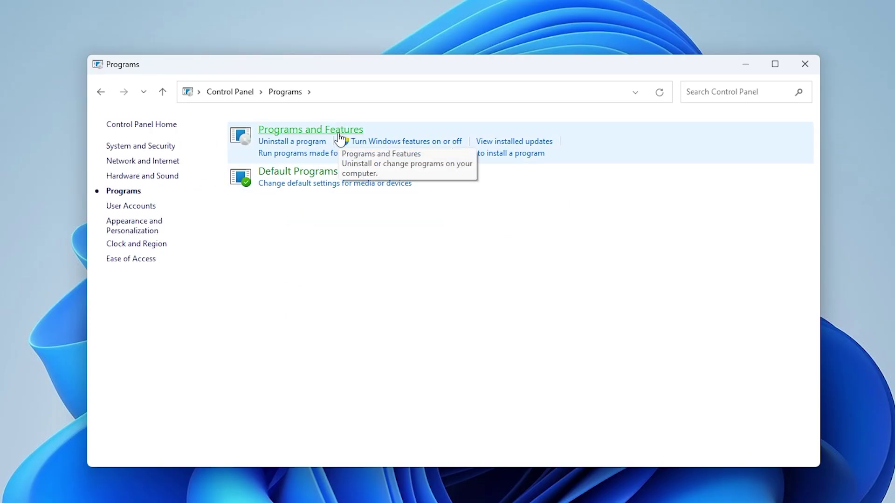
left_click(342, 135)
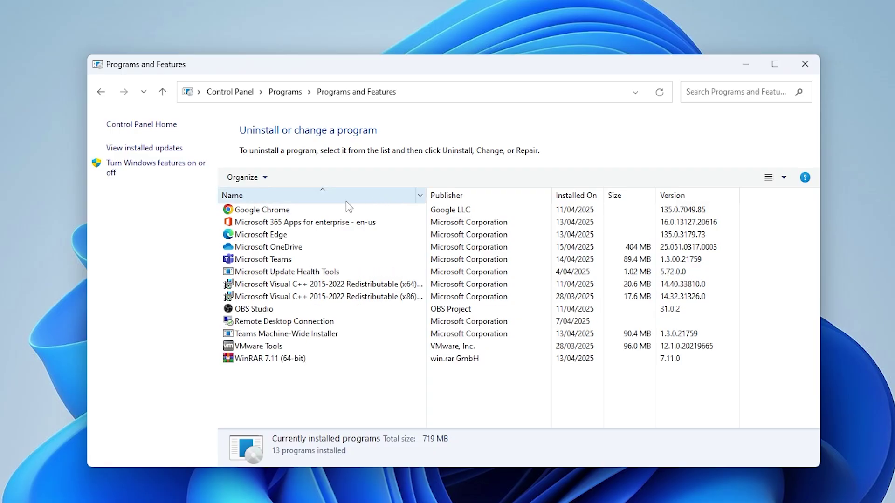
left_click(366, 223)
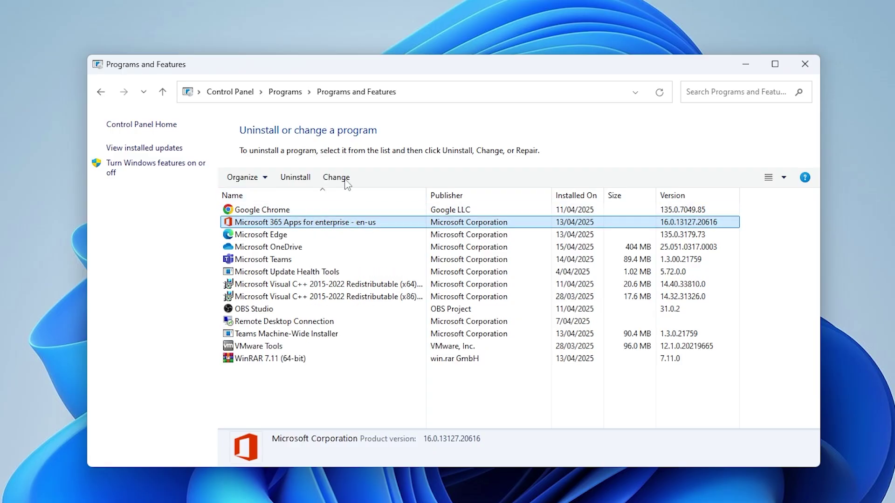
left_click(346, 183)
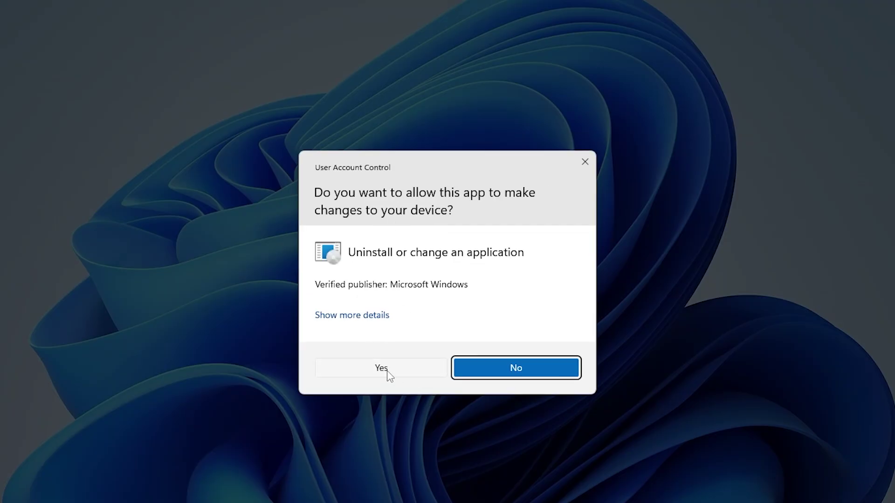
left_click(387, 371)
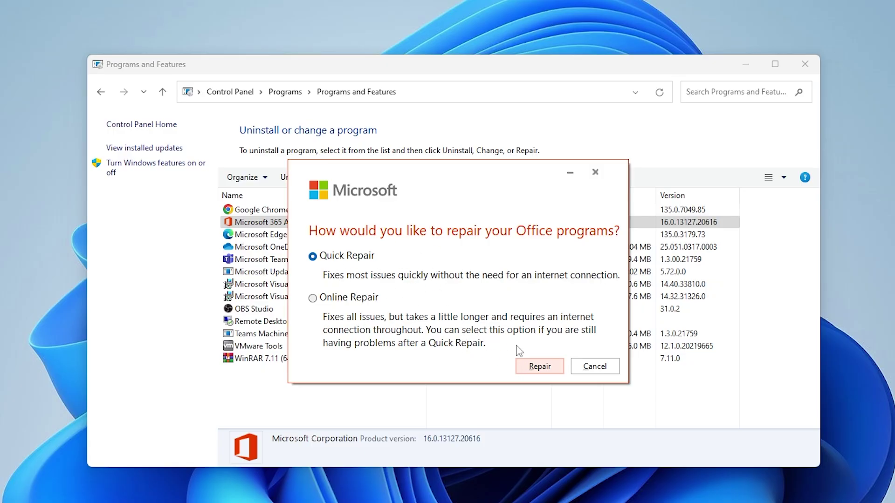
- Choose Quick Repair and confirm to start repairing Office
left_click(534, 369)
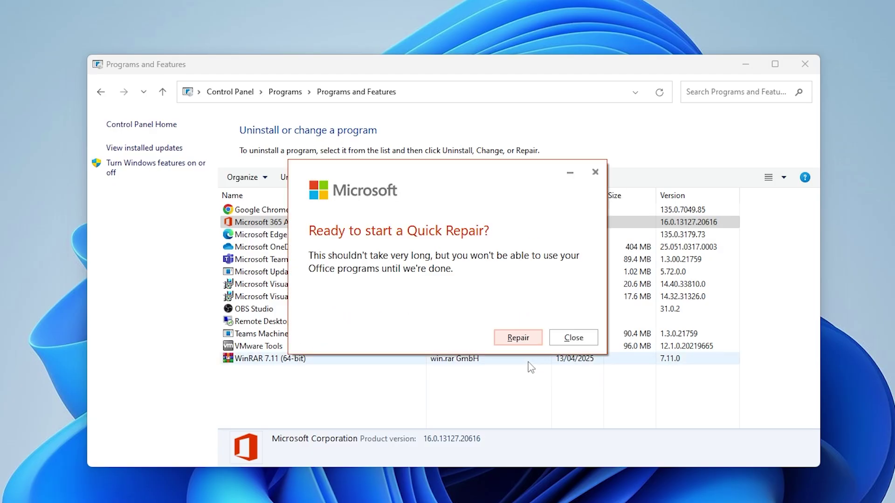
left_click(515, 338)
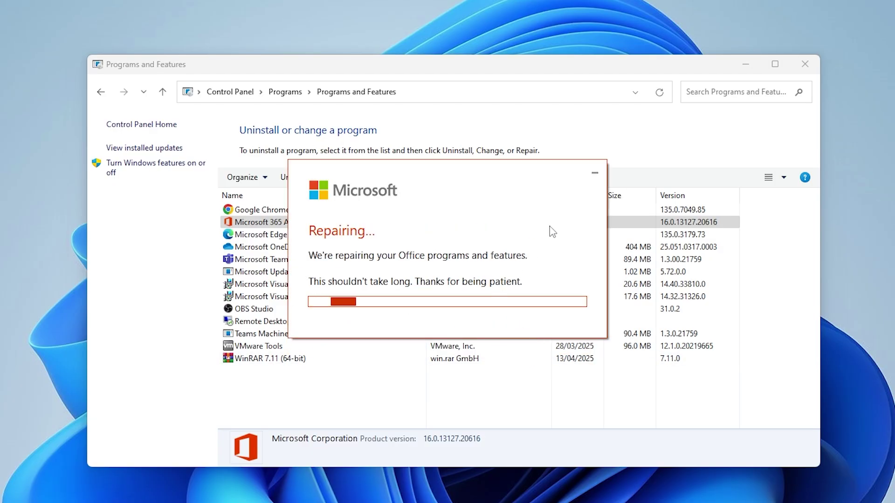